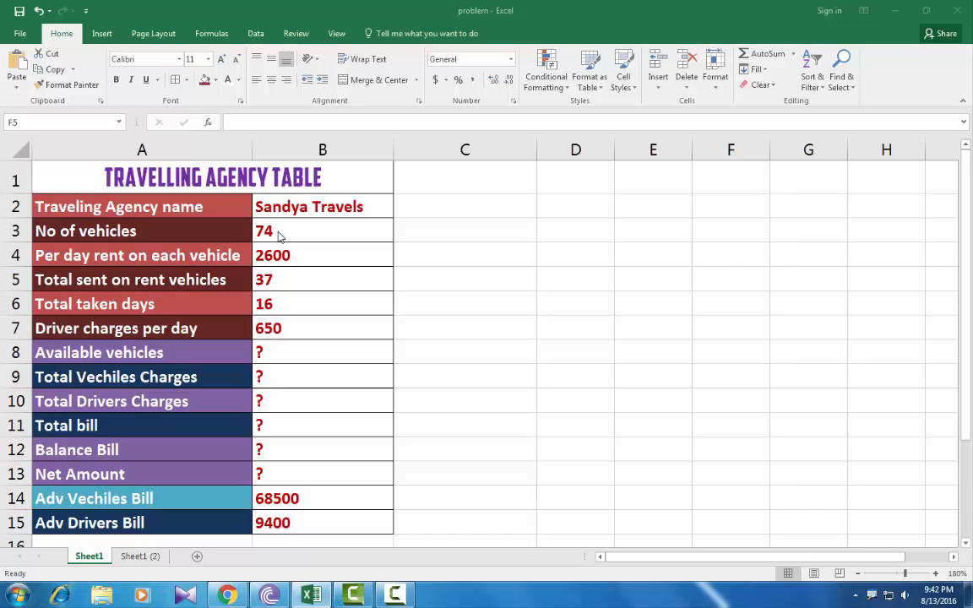
{"action": "left_click", "coordinate": [272, 282]}
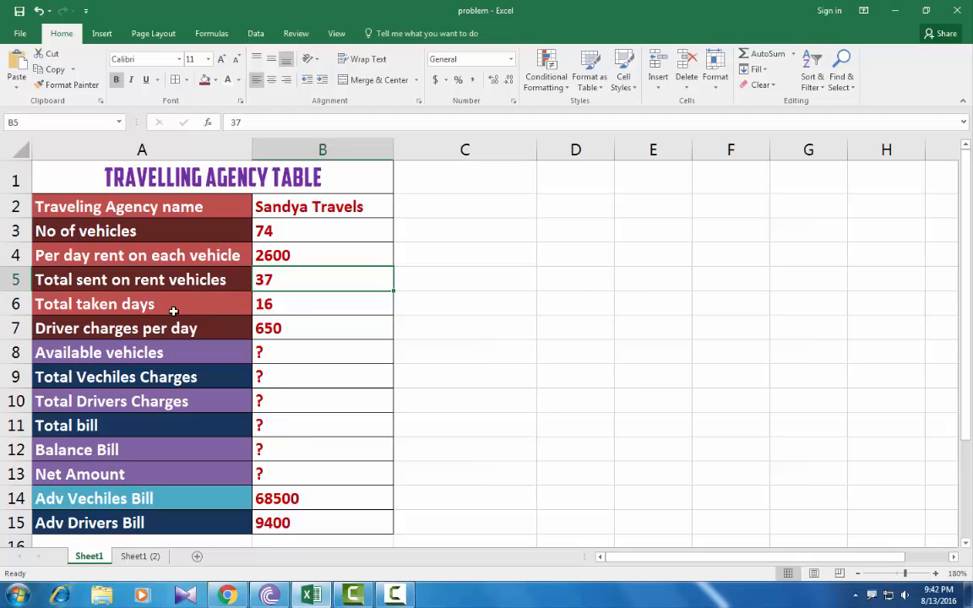
{"action": "left_click", "coordinate": [314, 306]}
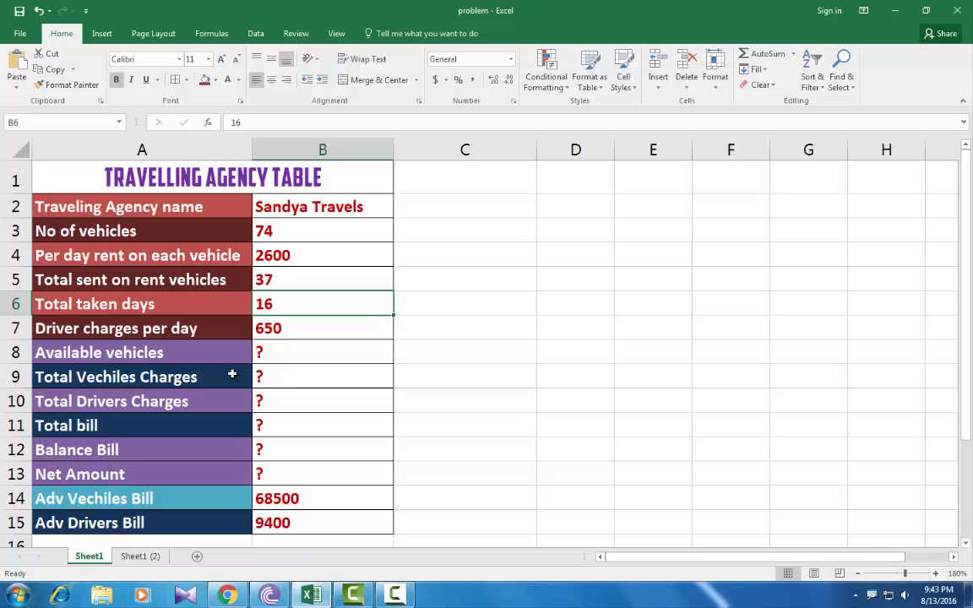
Calculate the available vehicles in B8 with =B3-B5 and left-align the result.
{"action": "left_click", "coordinate": [323, 353]}
{"action": "type", "text": "="}
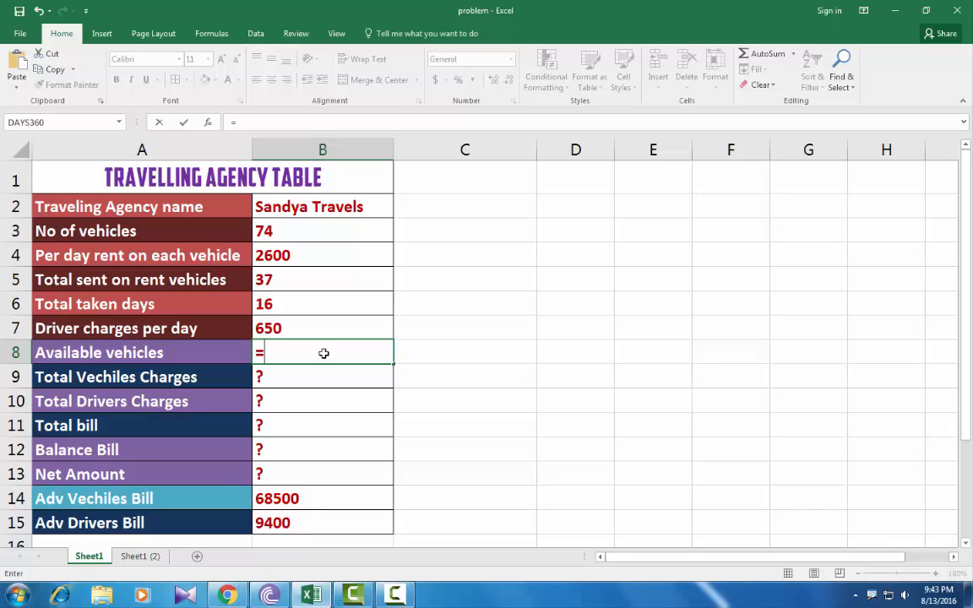
{"action": "left_click", "coordinate": [267, 233]}
{"action": "type", "text": "-"}
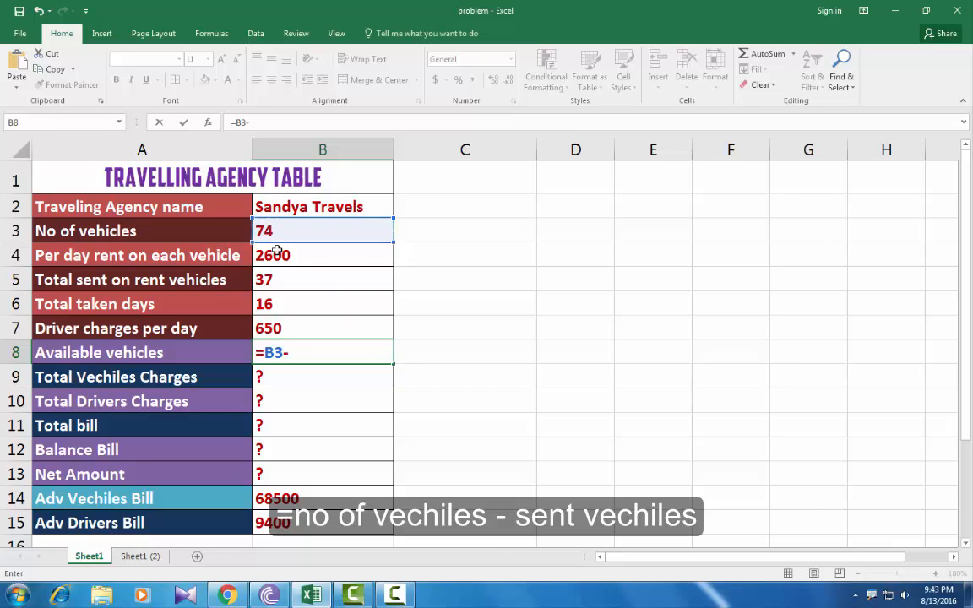
{"action": "left_click", "coordinate": [281, 280]}
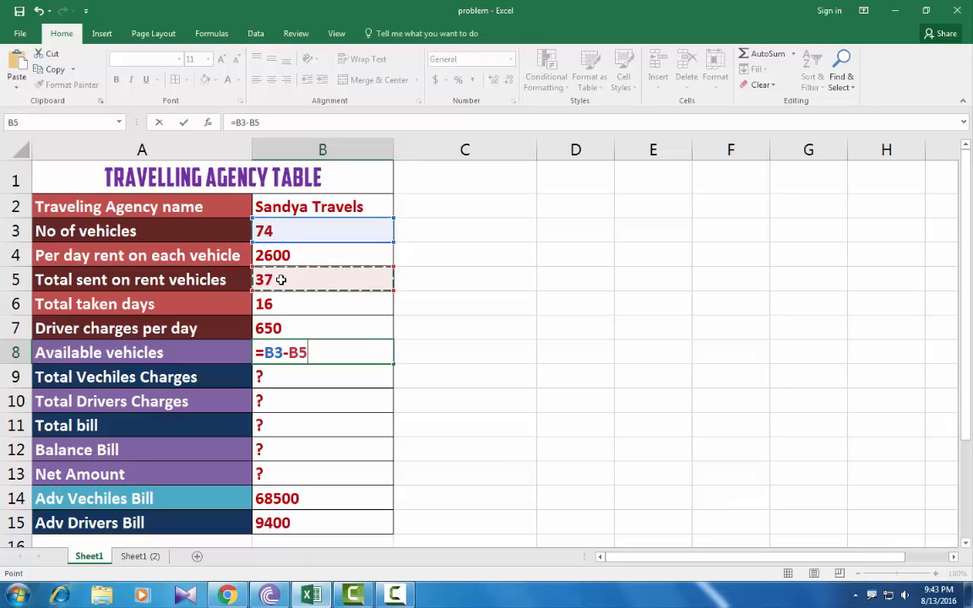
{"action": "key", "text": "Return"}
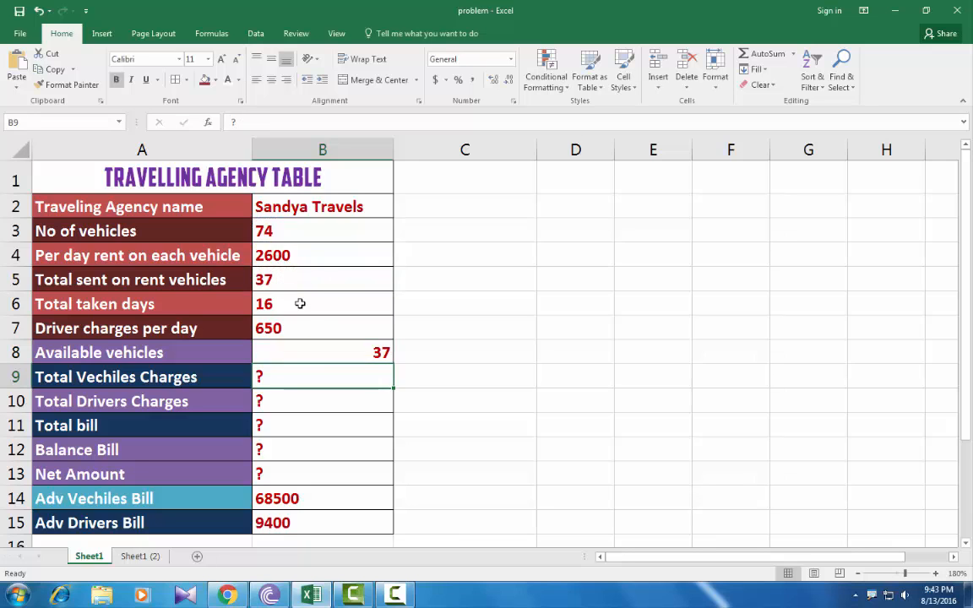
{"action": "left_click", "coordinate": [325, 351]}
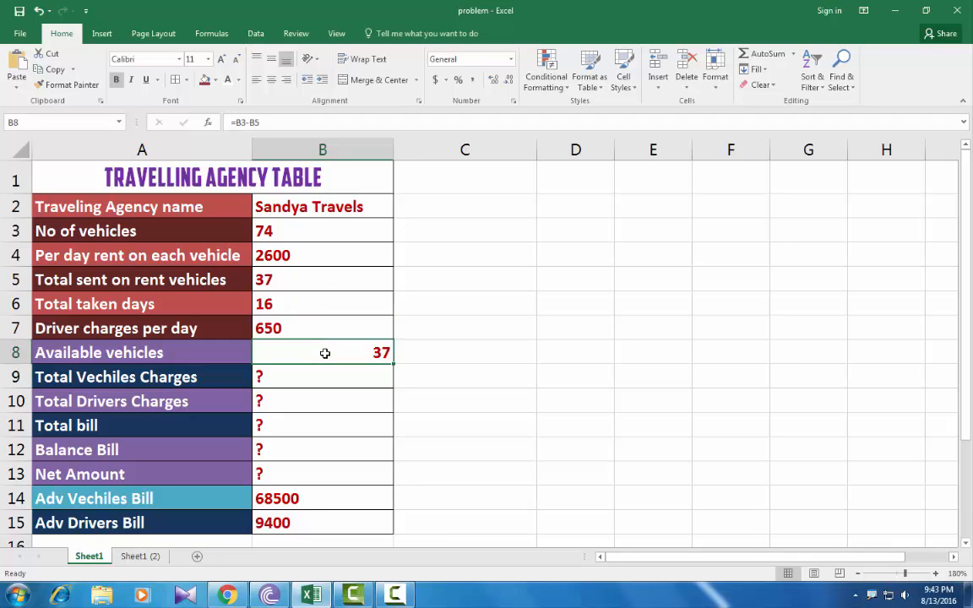
{"action": "left_click", "coordinate": [256, 79]}
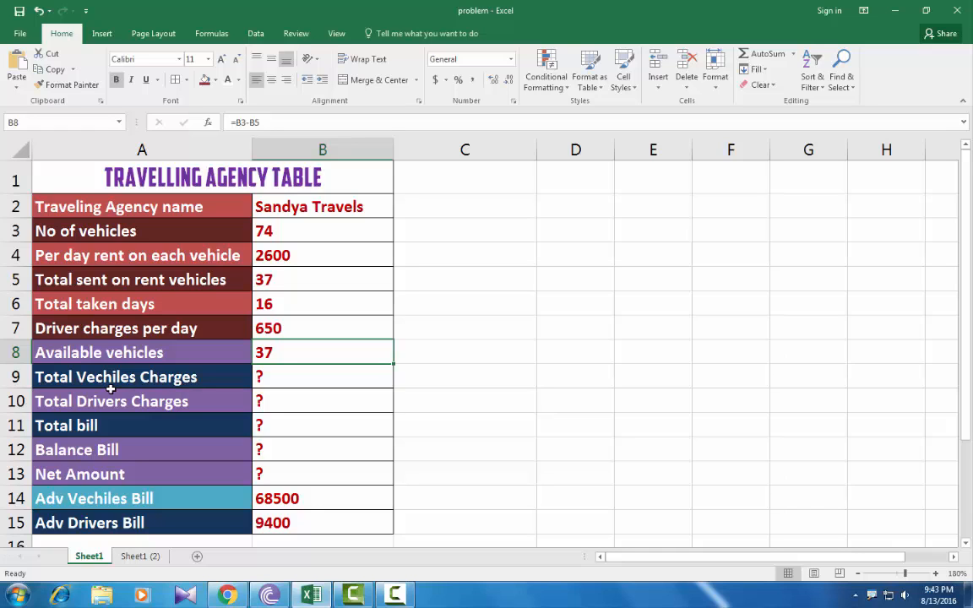
Calculate the one-day rent for all sent vehicles in helper cell C8 with =B5*B4.
{"action": "left_click", "coordinate": [98, 283]}
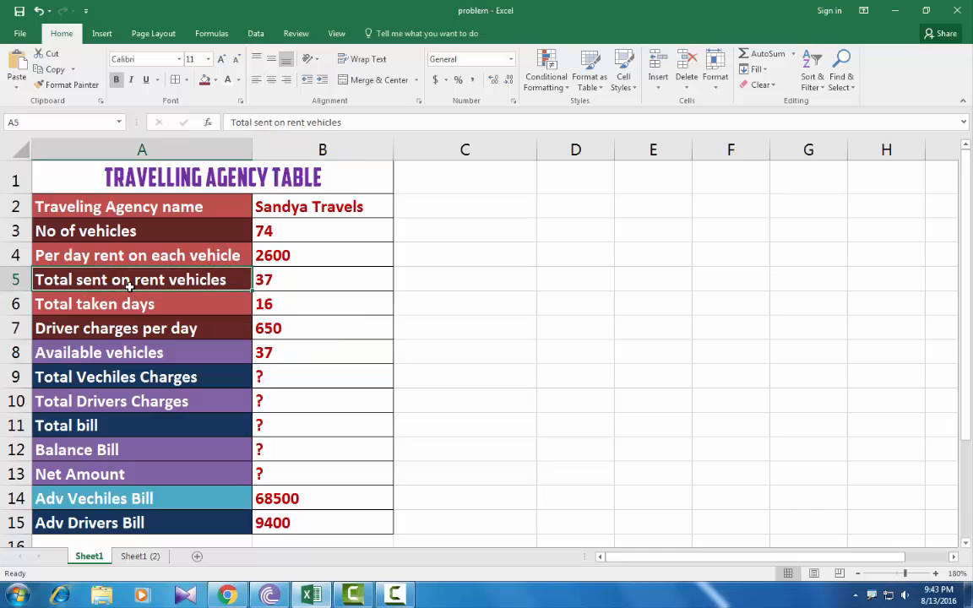
{"action": "left_click", "coordinate": [283, 281]}
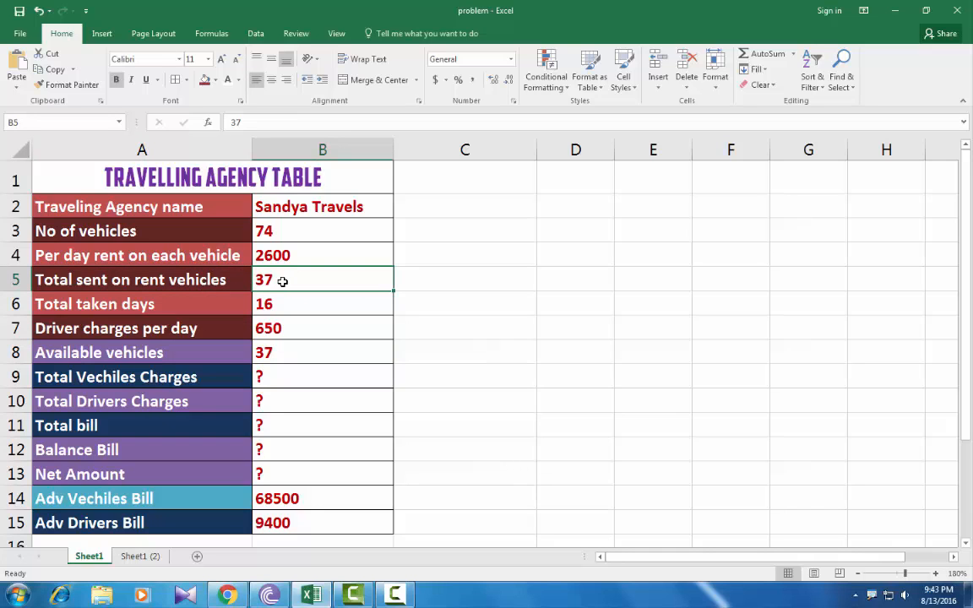
{"action": "left_click", "coordinate": [487, 352]}
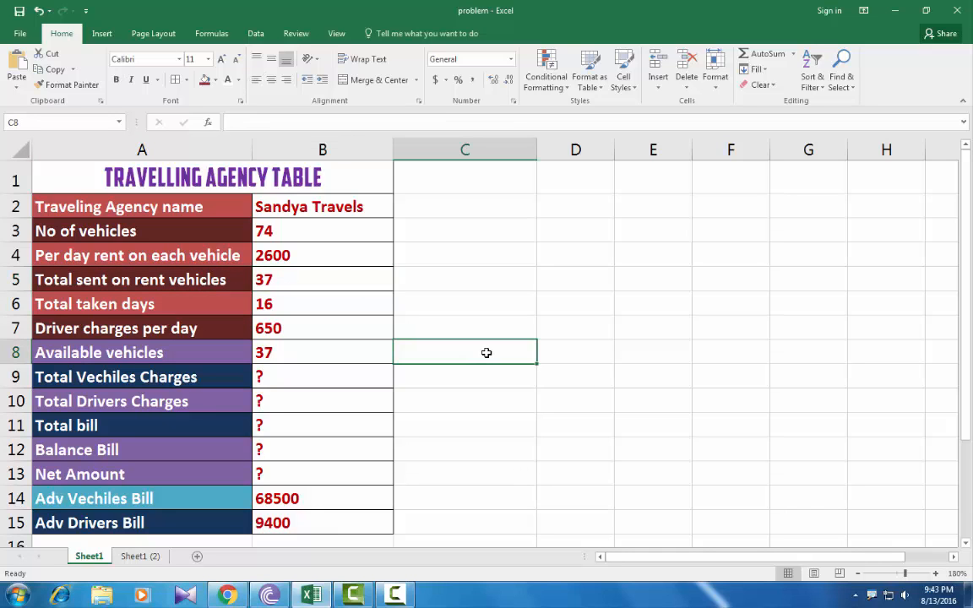
{"action": "type", "text": "="}
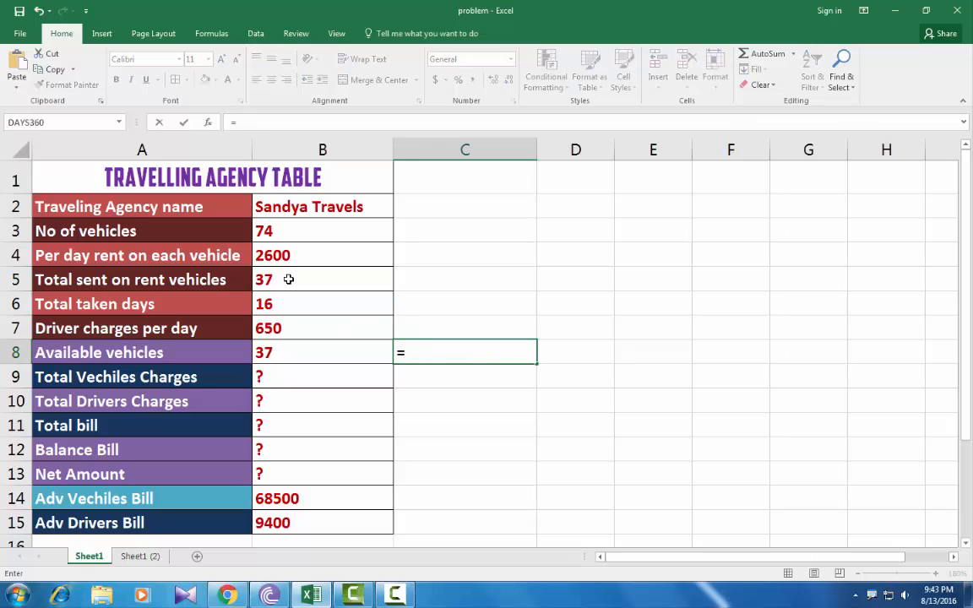
{"action": "left_click", "coordinate": [288, 279]}
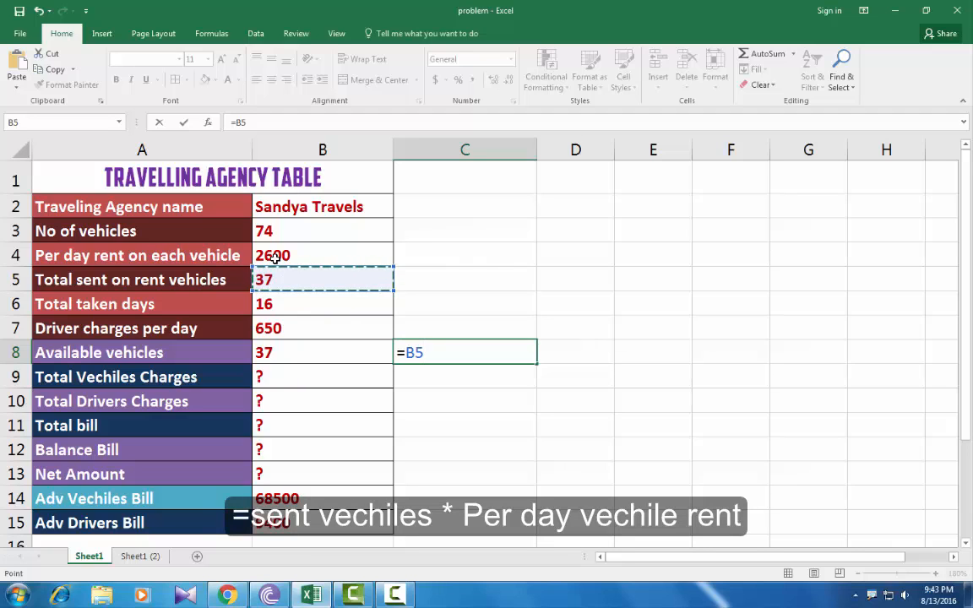
{"action": "type", "text": "*"}
{"action": "left_click", "coordinate": [278, 256]}
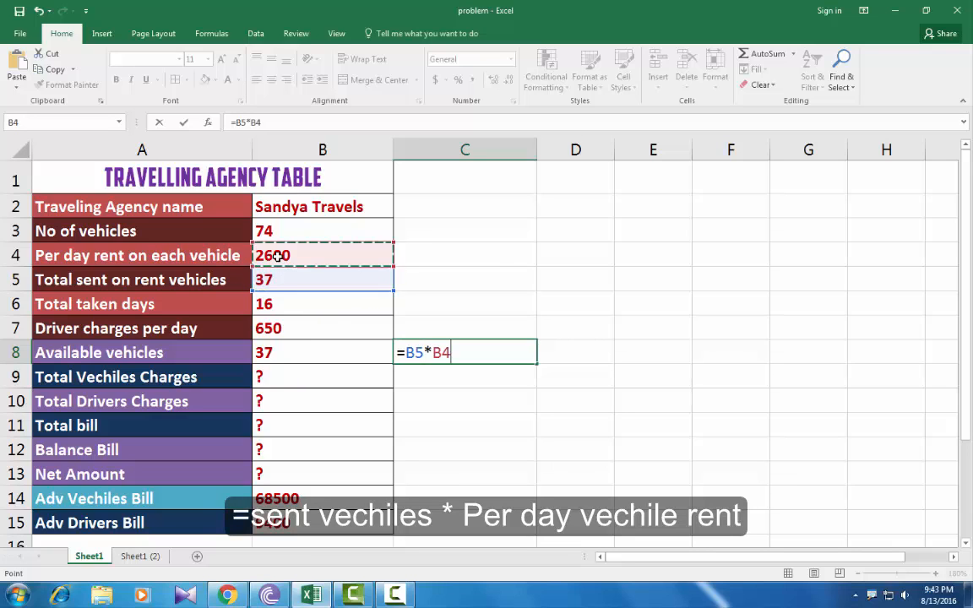
{"action": "key", "text": "Return"}
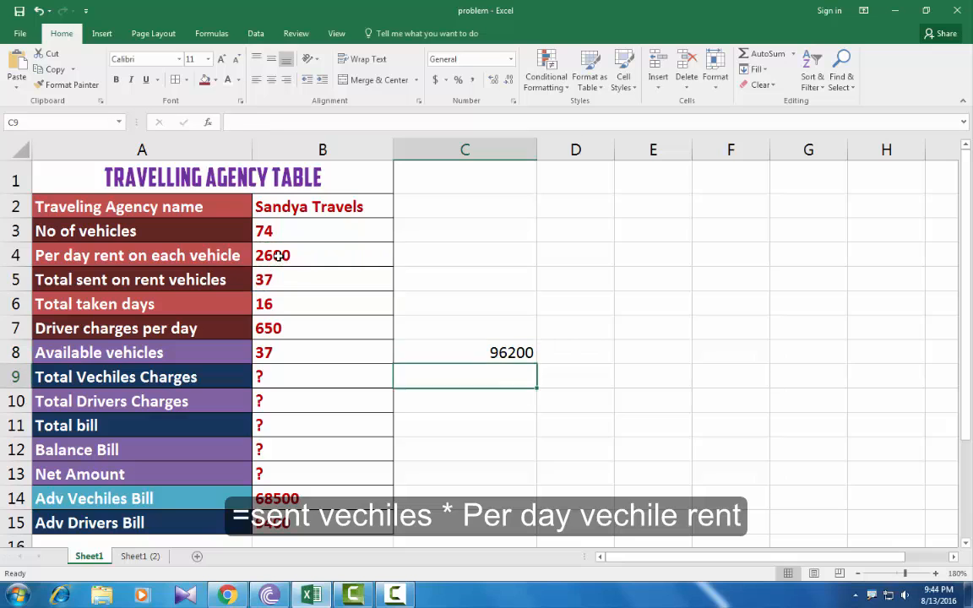
{"action": "left_click", "coordinate": [465, 354]}
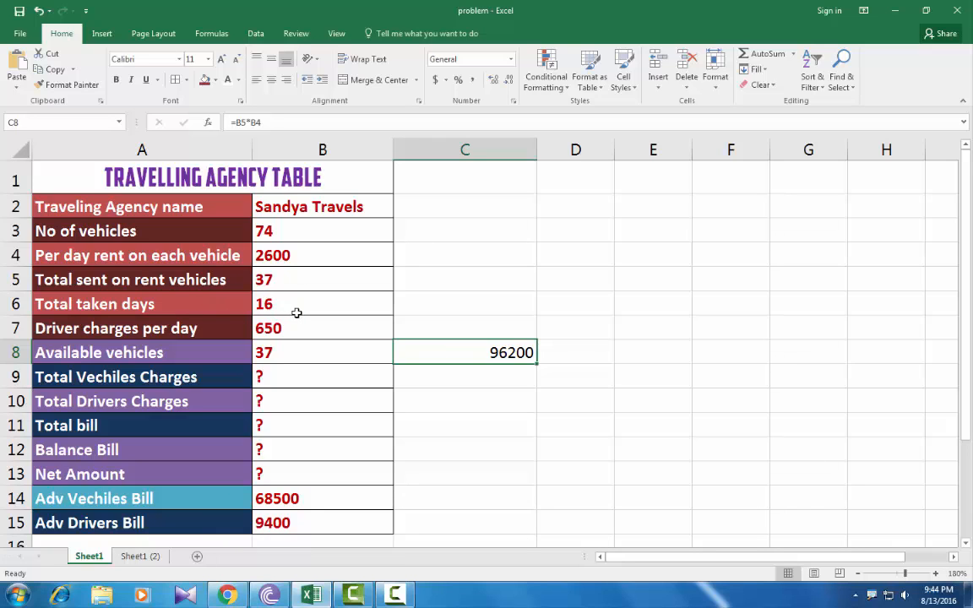
Replace the question mark for total vehicle charges in B9 with the formula =C8*B6.
{"action": "left_click", "coordinate": [273, 376]}
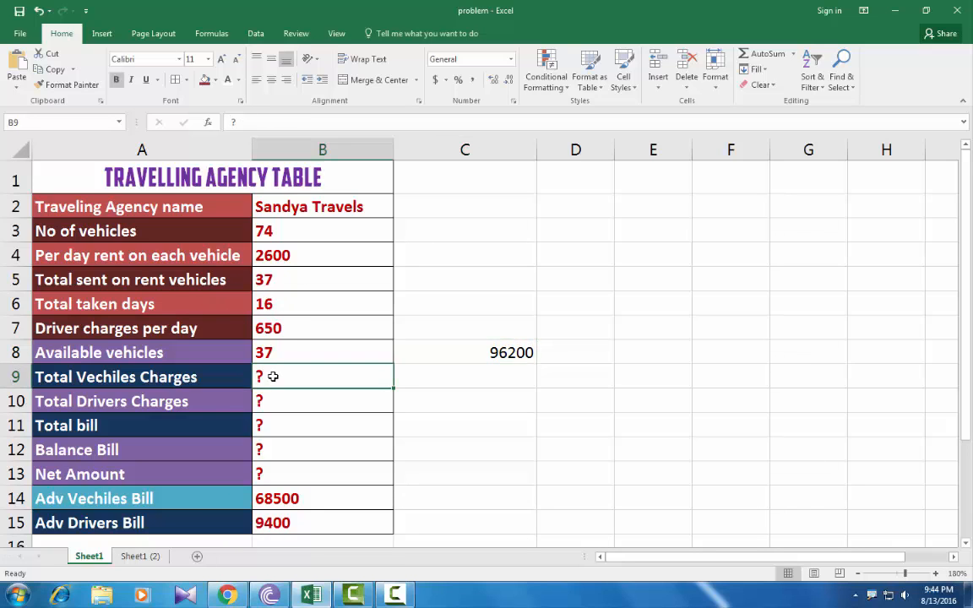
{"action": "key", "text": "Delete"}
{"action": "type", "text": "="}
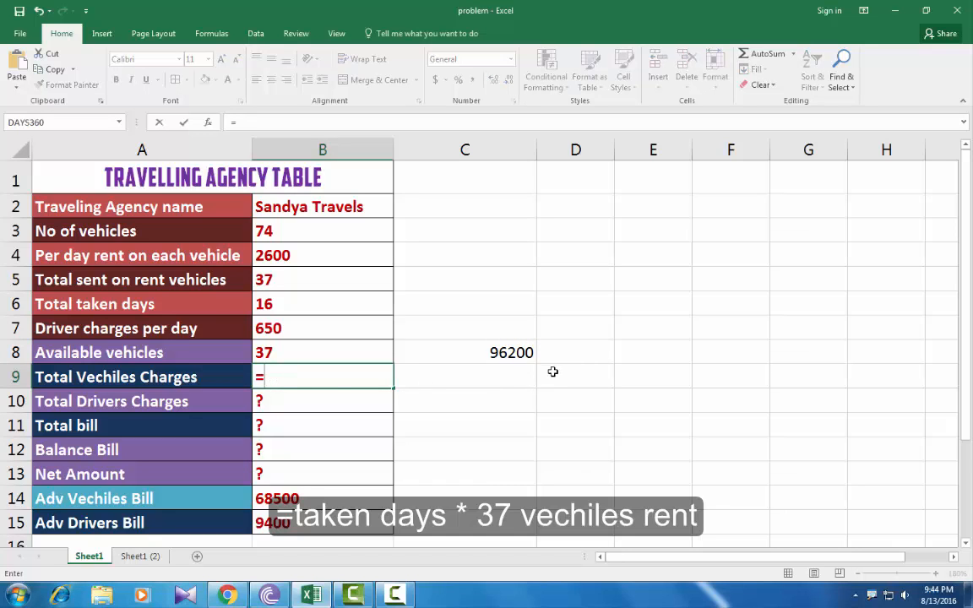
{"action": "left_click", "coordinate": [498, 354]}
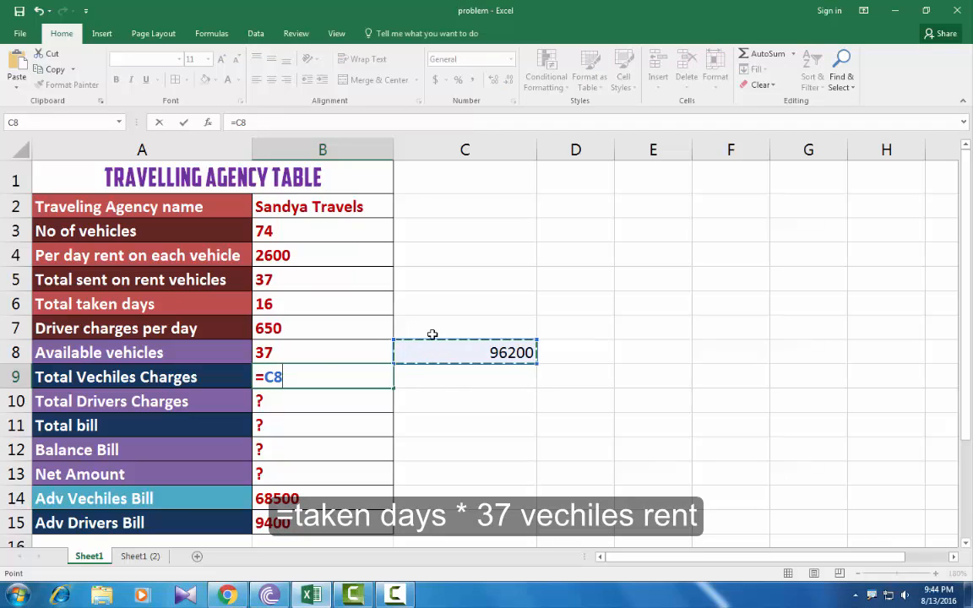
{"action": "type", "text": "*"}
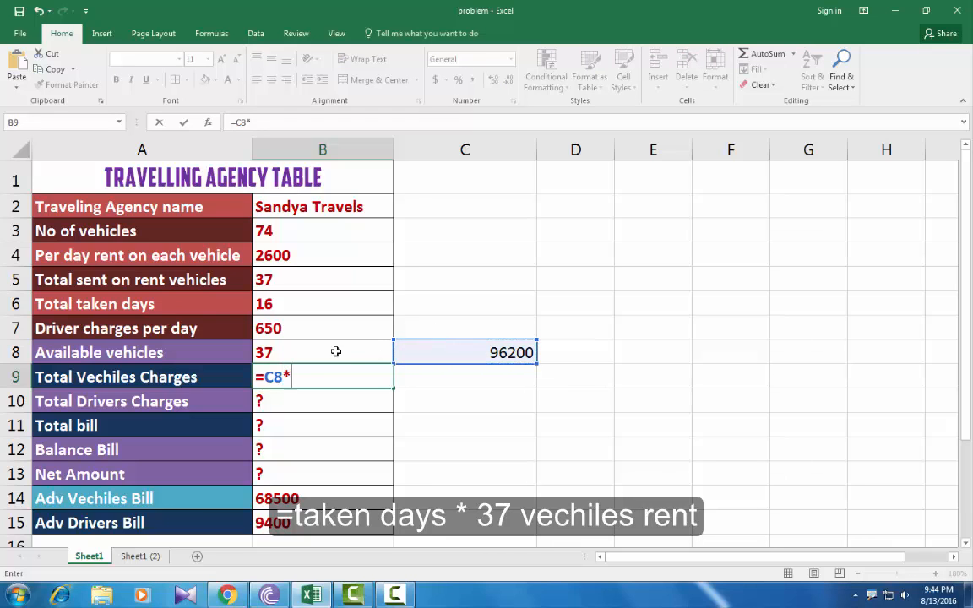
{"action": "left_click", "coordinate": [328, 308]}
{"action": "key", "text": "Return"}
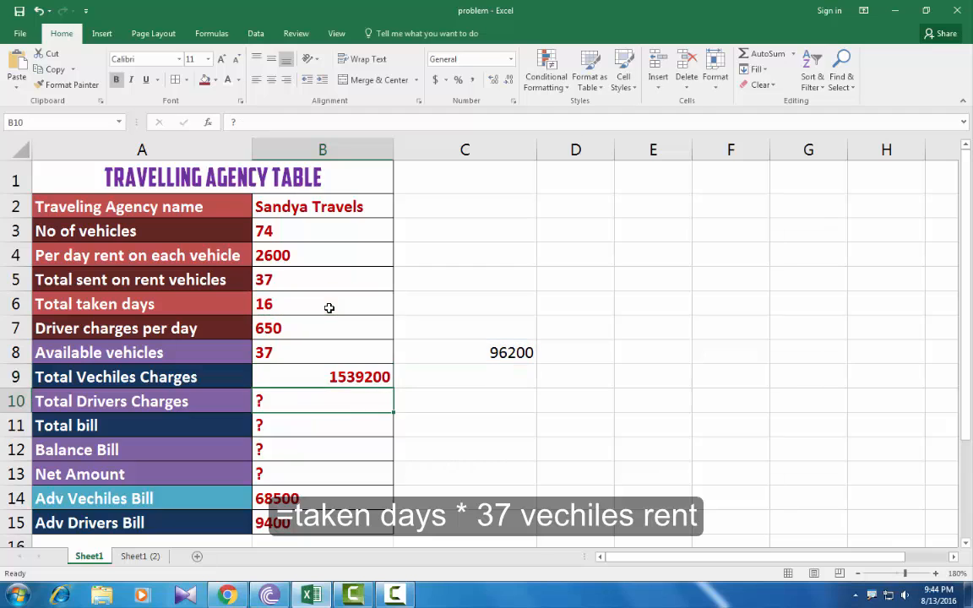
{"action": "left_click", "coordinate": [334, 377]}
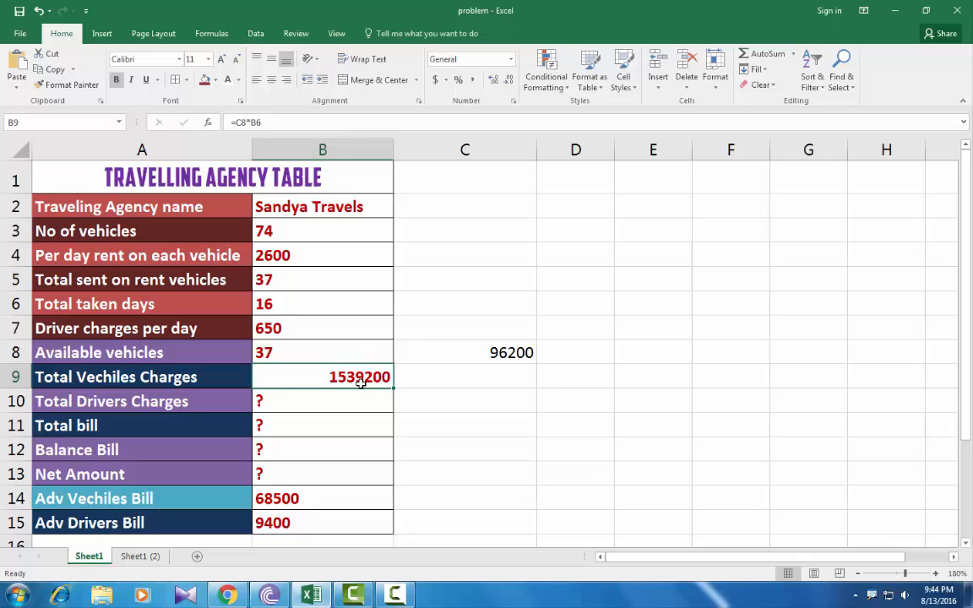
Calculate the one-day driver charges for all sent vehicles in helper cell C10 with =B5*B7.
{"action": "left_click", "coordinate": [309, 412]}
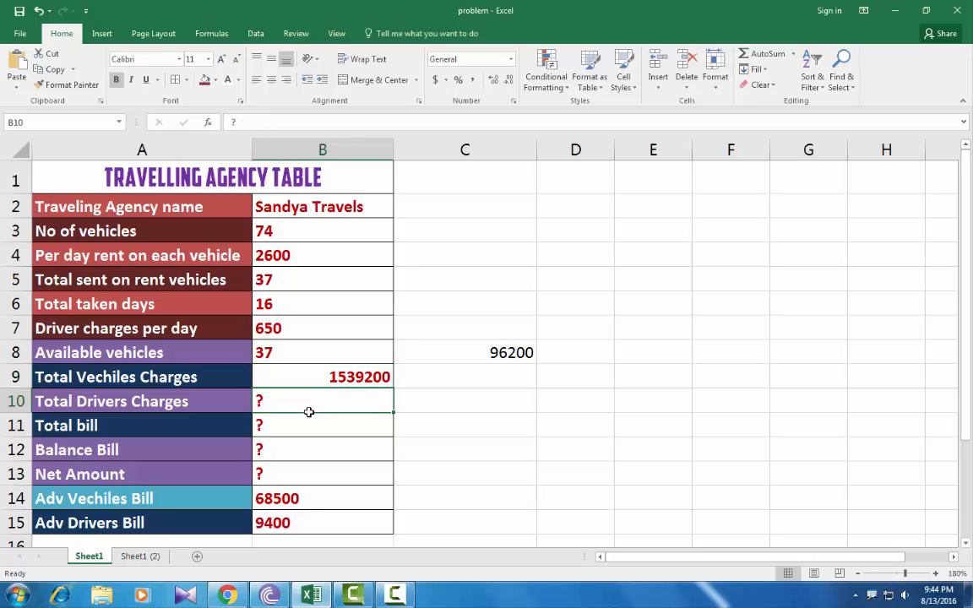
{"action": "left_click", "coordinate": [464, 402]}
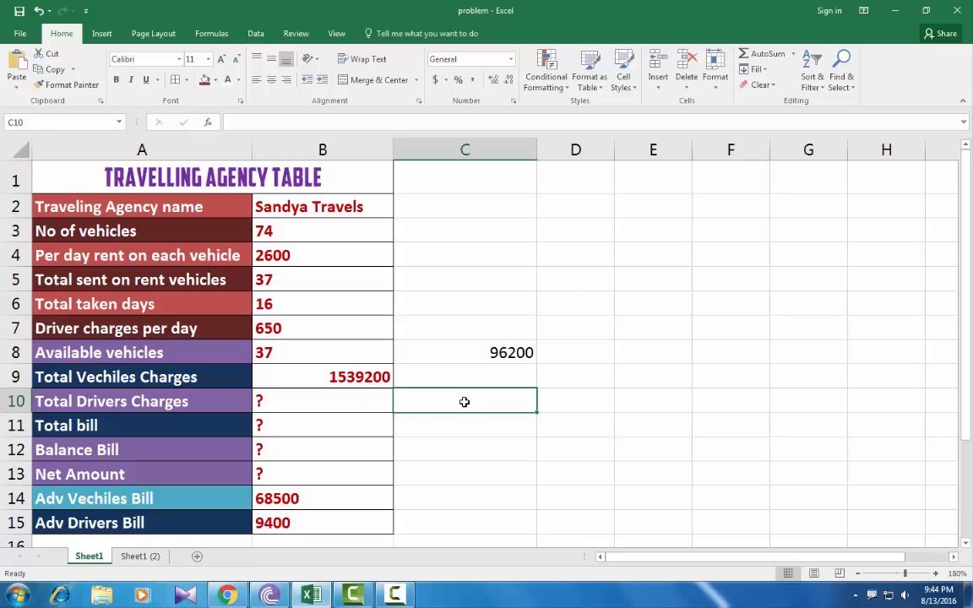
{"action": "type", "text": "="}
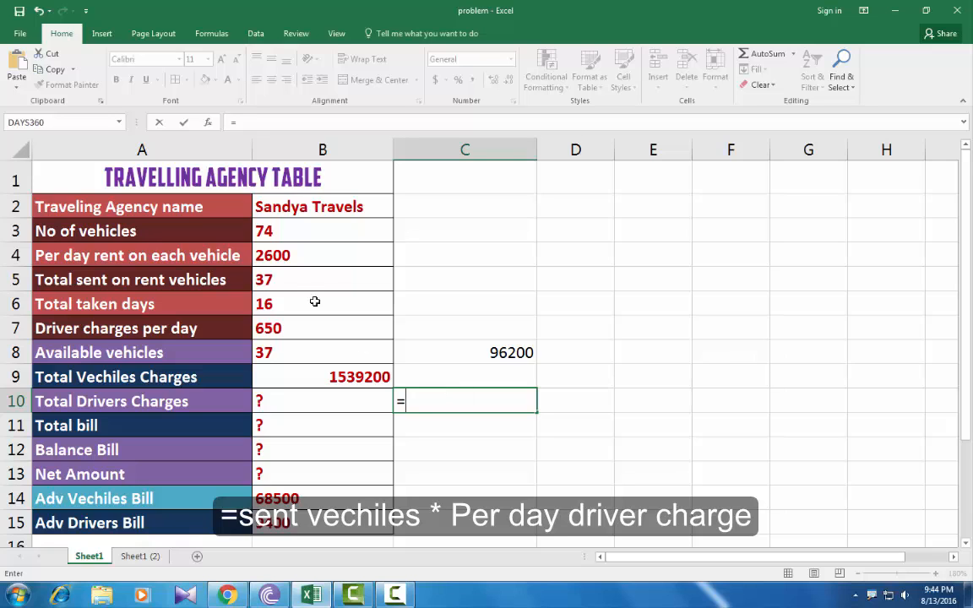
{"action": "left_click", "coordinate": [292, 281]}
{"action": "type", "text": "*"}
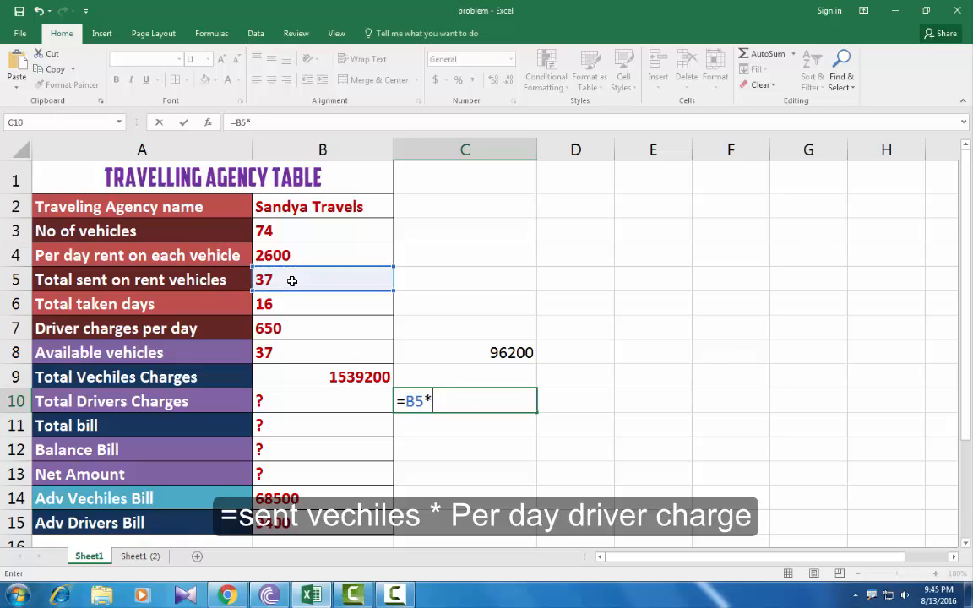
{"action": "left_click", "coordinate": [276, 332]}
{"action": "key", "text": "Return"}
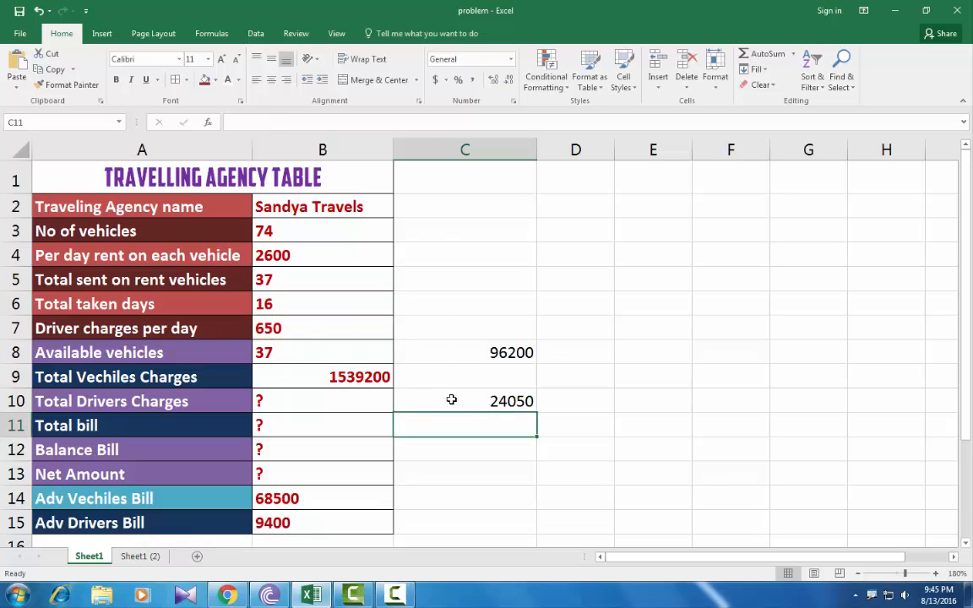
{"action": "left_click", "coordinate": [464, 402]}
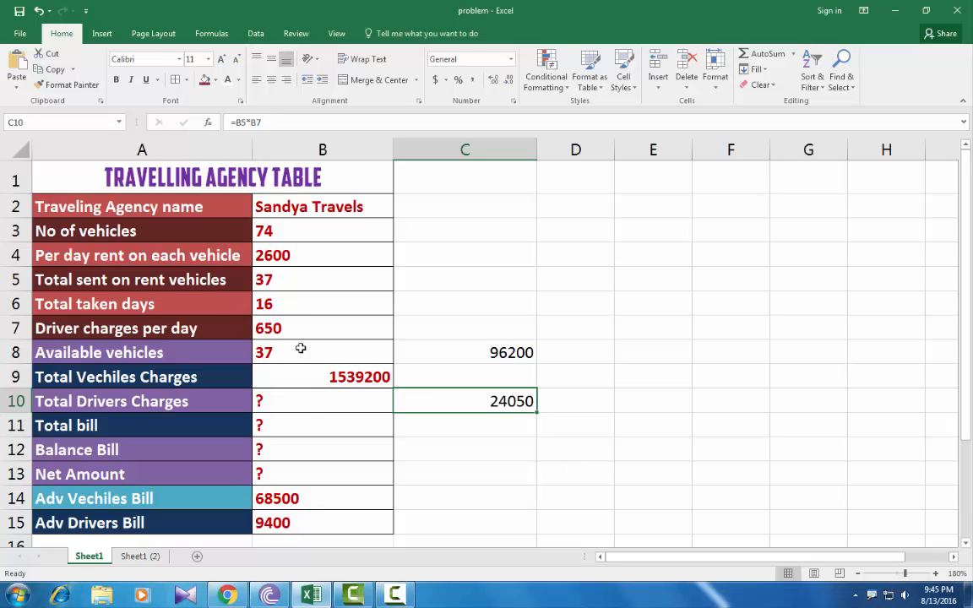
Calculate the total drivers charges in B10 with the formula =B6*C10.
{"action": "left_click", "coordinate": [308, 405]}
{"action": "type", "text": "="}
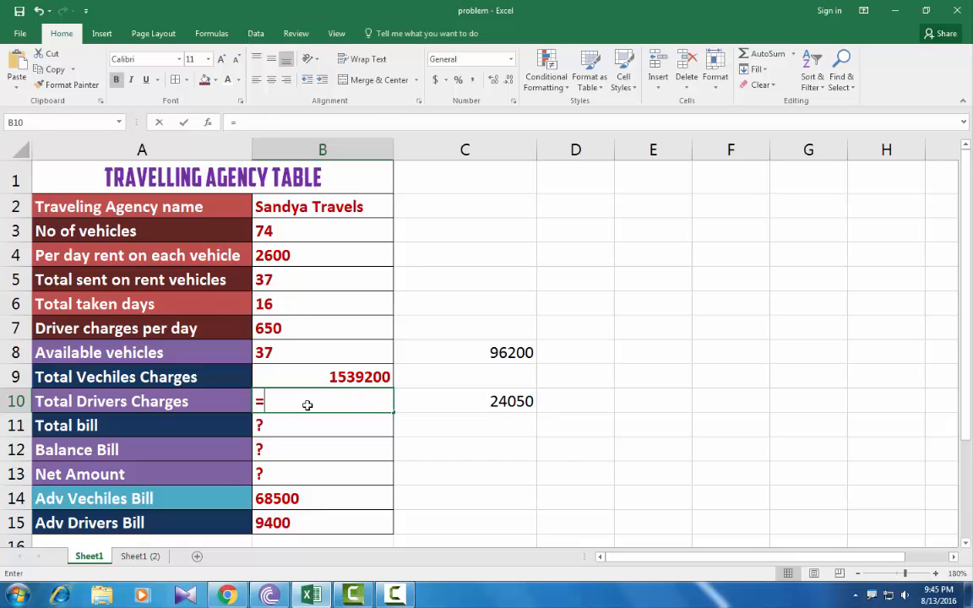
{"action": "left_click", "coordinate": [264, 300]}
{"action": "type", "text": "*"}
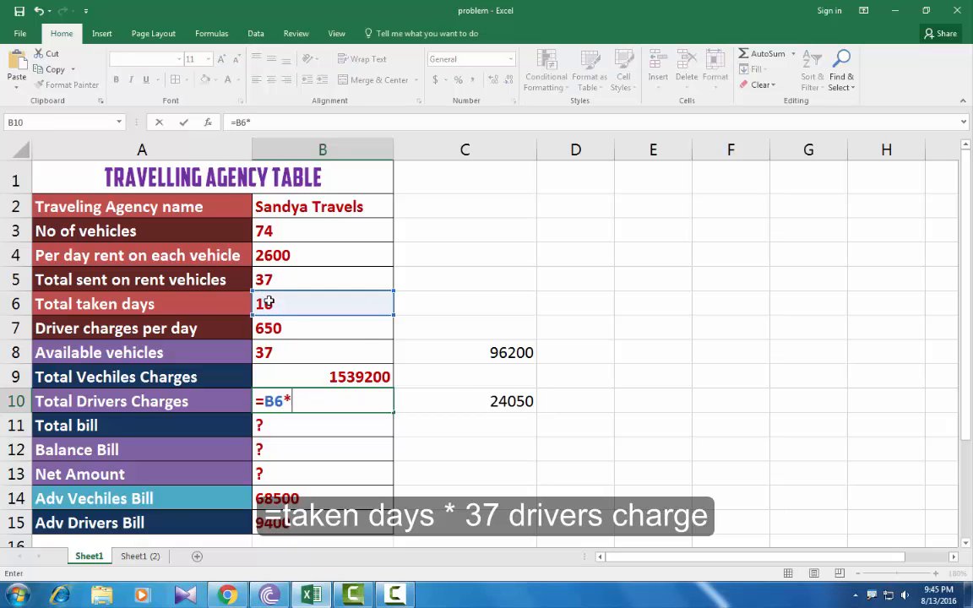
{"action": "left_click", "coordinate": [463, 401]}
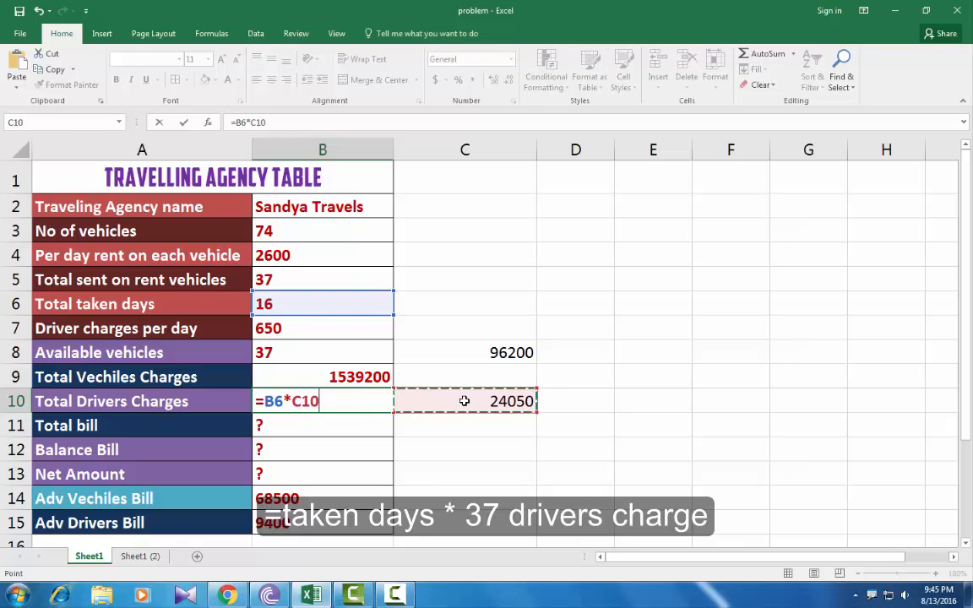
{"action": "key", "text": "Return"}
{"action": "left_click", "coordinate": [361, 404]}
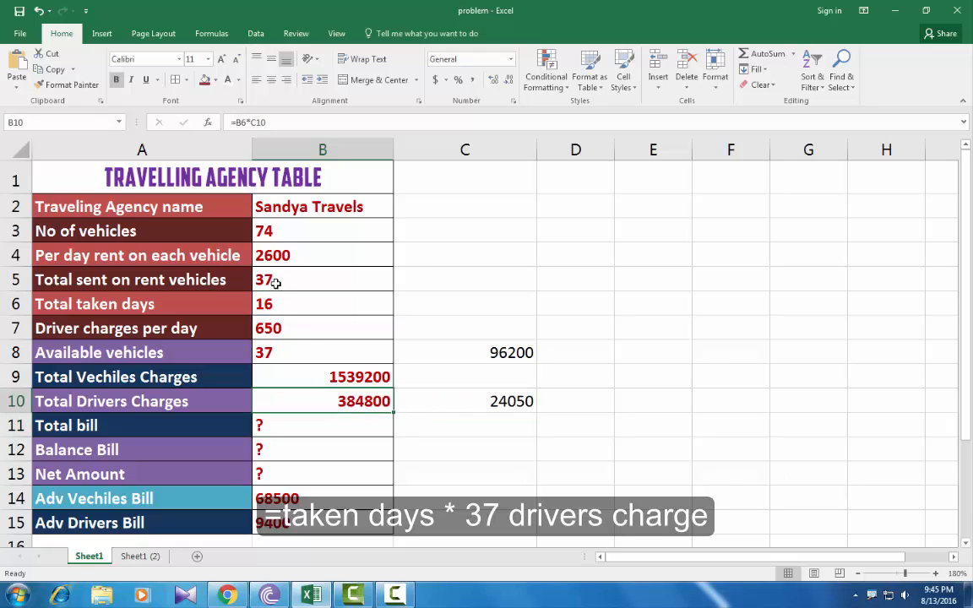
Calculate the total bill in B11 by adding the vehicle and driver charges with the formula =B9+B10.
{"action": "left_click", "coordinate": [362, 377]}
{"action": "left_click", "coordinate": [317, 402]}
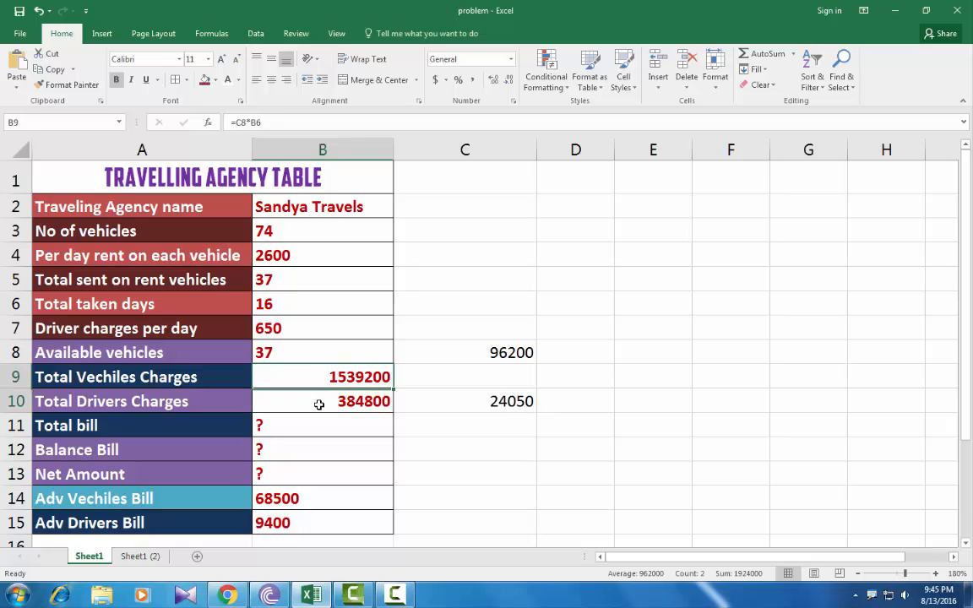
{"action": "left_click", "coordinate": [279, 427]}
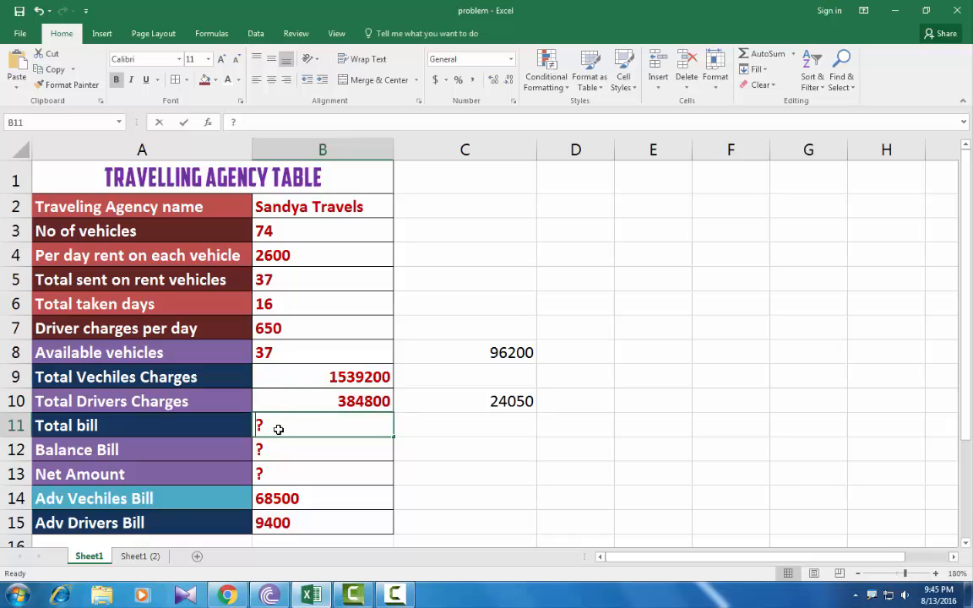
{"action": "type", "text": "="}
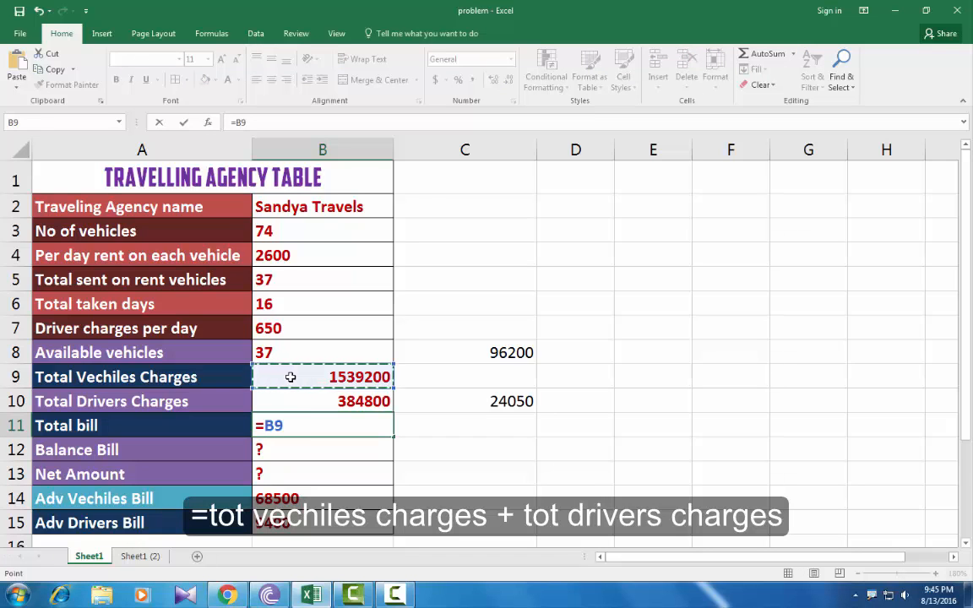
{"action": "type", "text": "+"}
{"action": "left_click", "coordinate": [294, 405]}
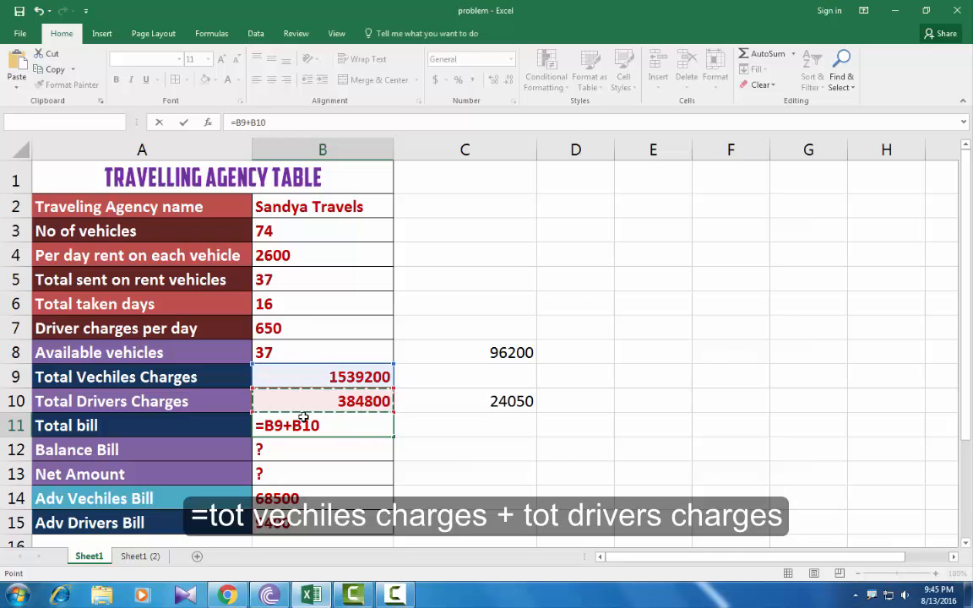
{"action": "key", "text": "Return"}
Replace the question mark for net amount in B13 with the sum of both advance bills, =B14+B15.
{"action": "key", "text": "Return"}
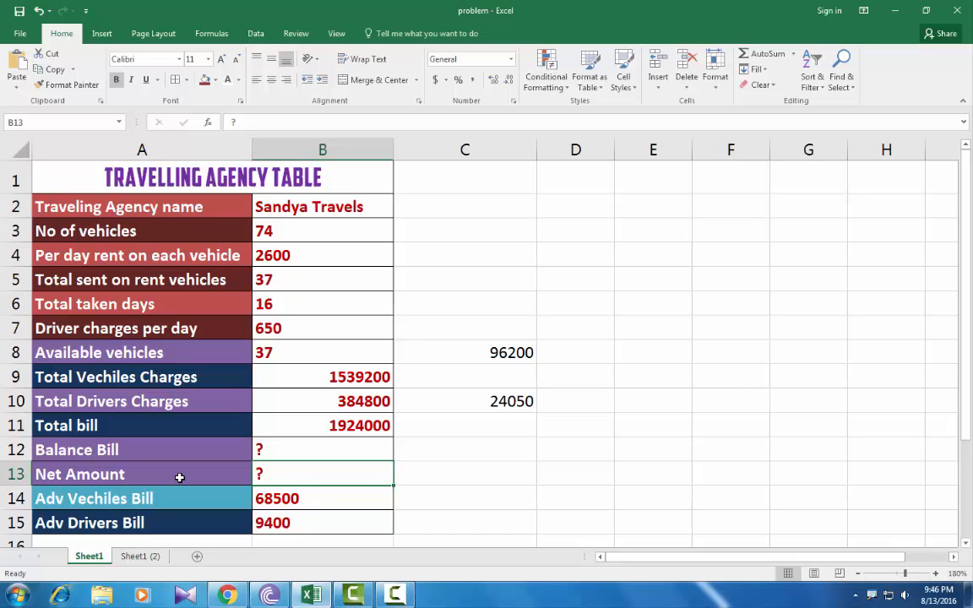
{"action": "type", "text": "="}
{"action": "left_click", "coordinate": [305, 501]}
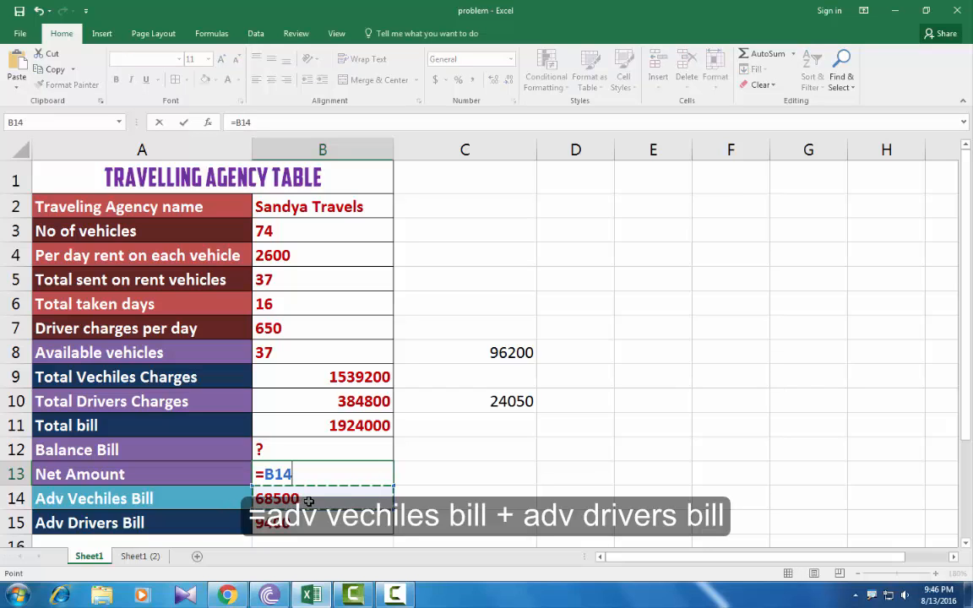
{"action": "type", "text": "+"}
{"action": "left_click", "coordinate": [301, 524]}
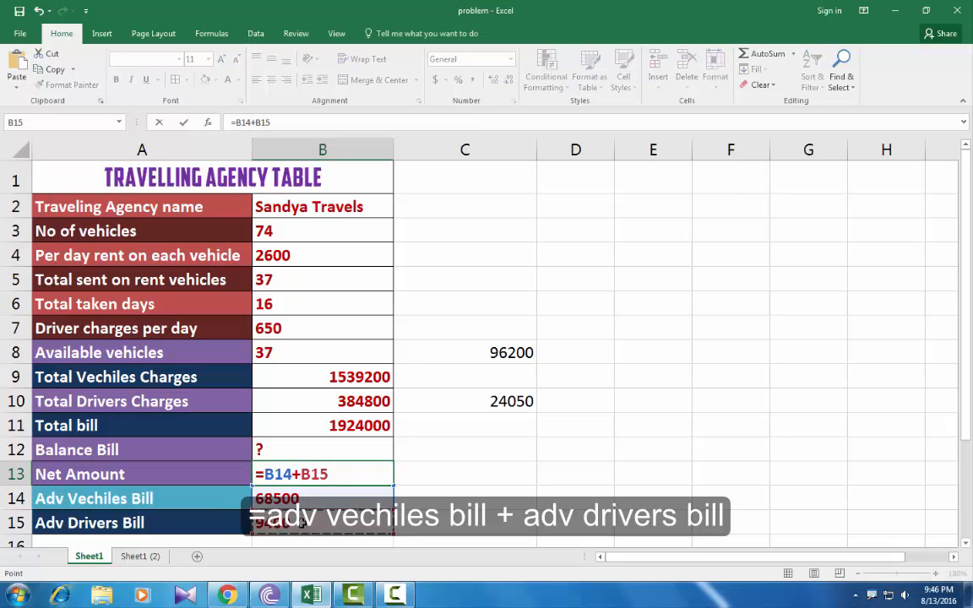
{"action": "key", "text": "Return"}
{"action": "left_click", "coordinate": [326, 478]}
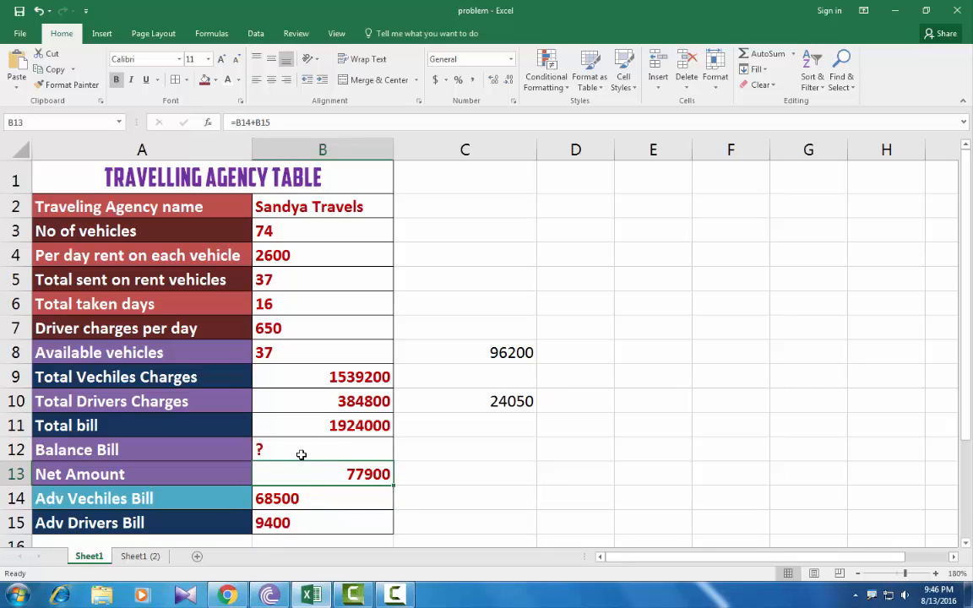
Calculate the balance bill in B12 by subtracting the net amount from the total bill with =B11-B13.
{"action": "left_click", "coordinate": [300, 447]}
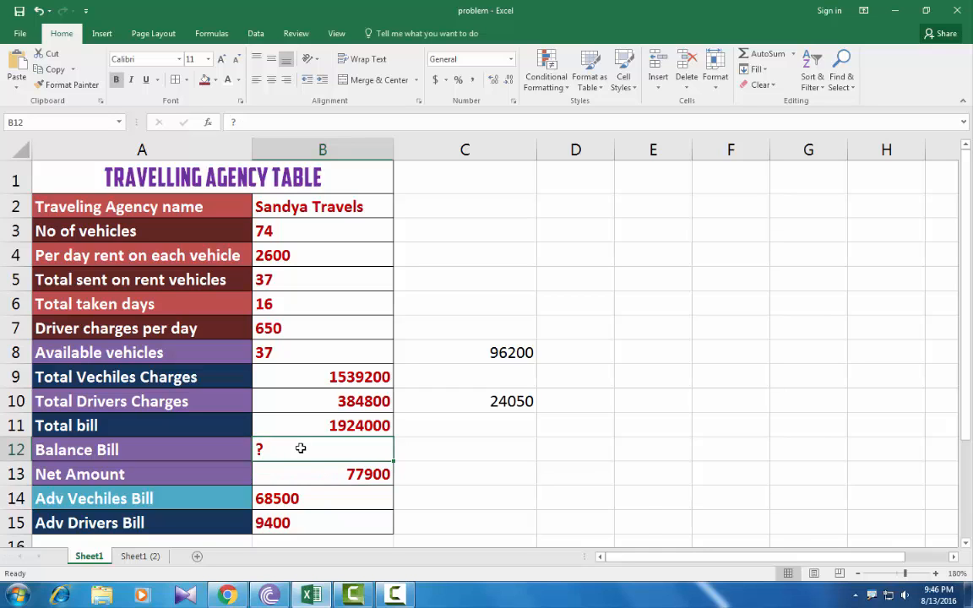
{"action": "type", "text": "="}
{"action": "left_click", "coordinate": [324, 425]}
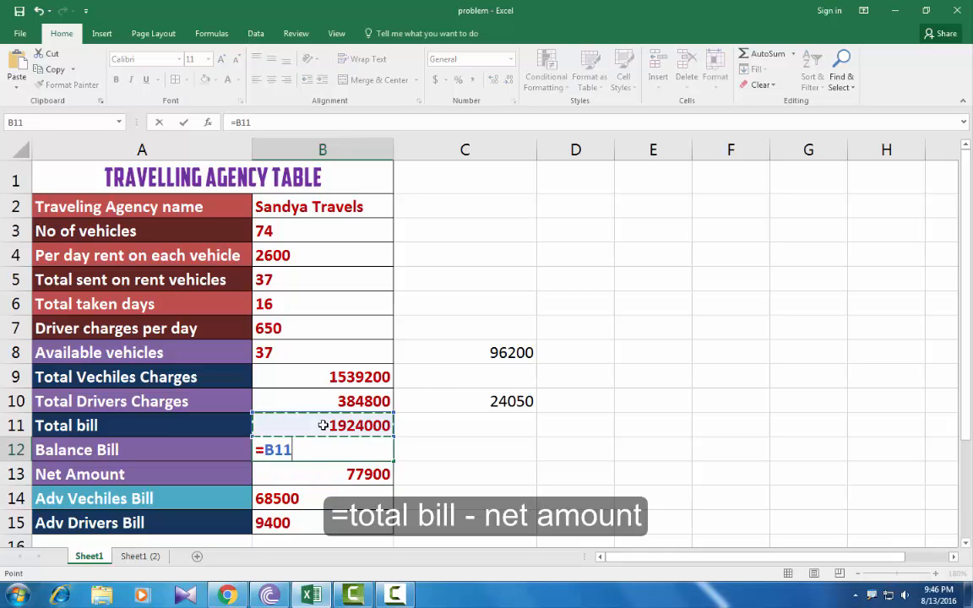
{"action": "type", "text": "-"}
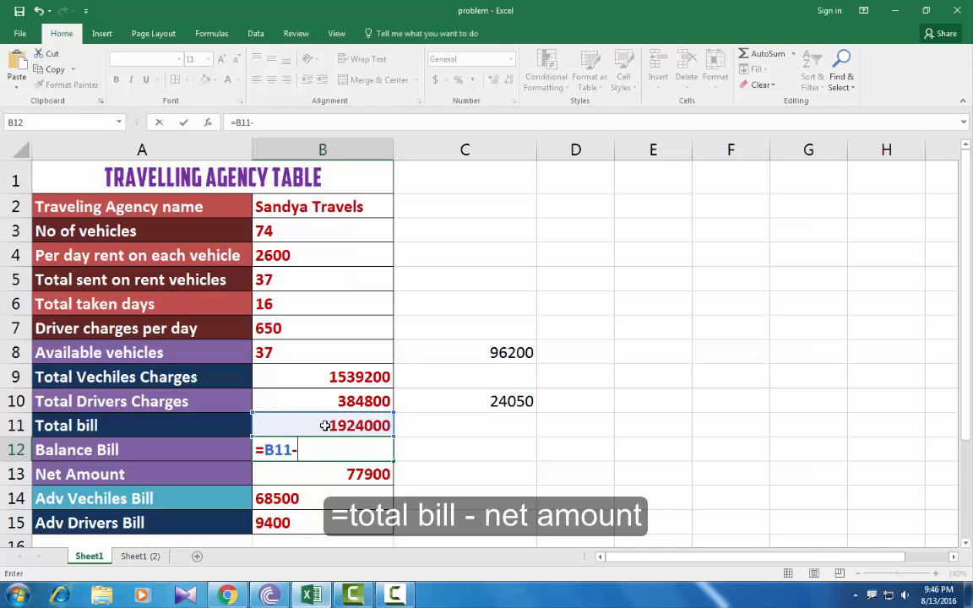
{"action": "left_click", "coordinate": [321, 475]}
{"action": "key", "text": "Return"}
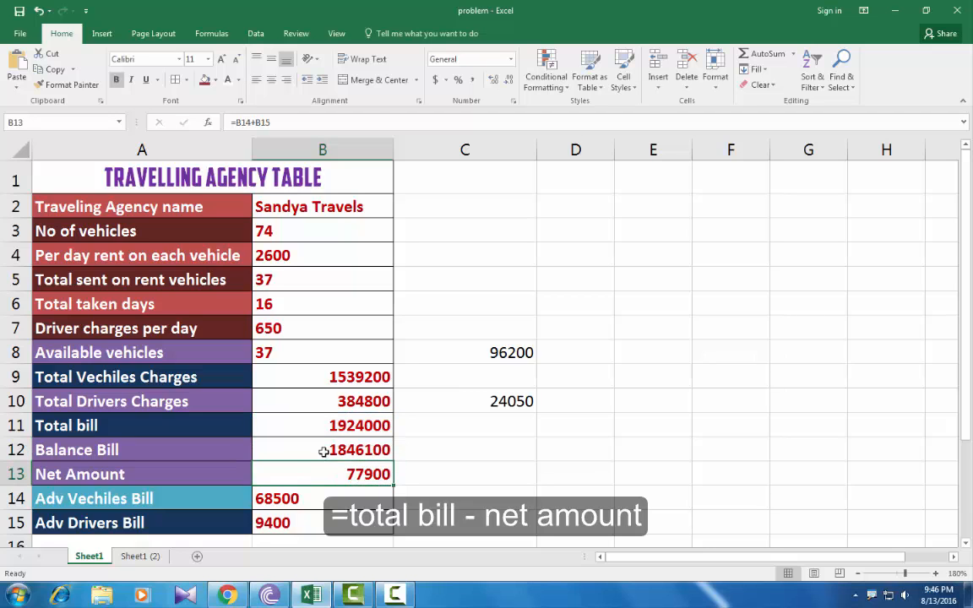
{"action": "left_click", "coordinate": [324, 452]}
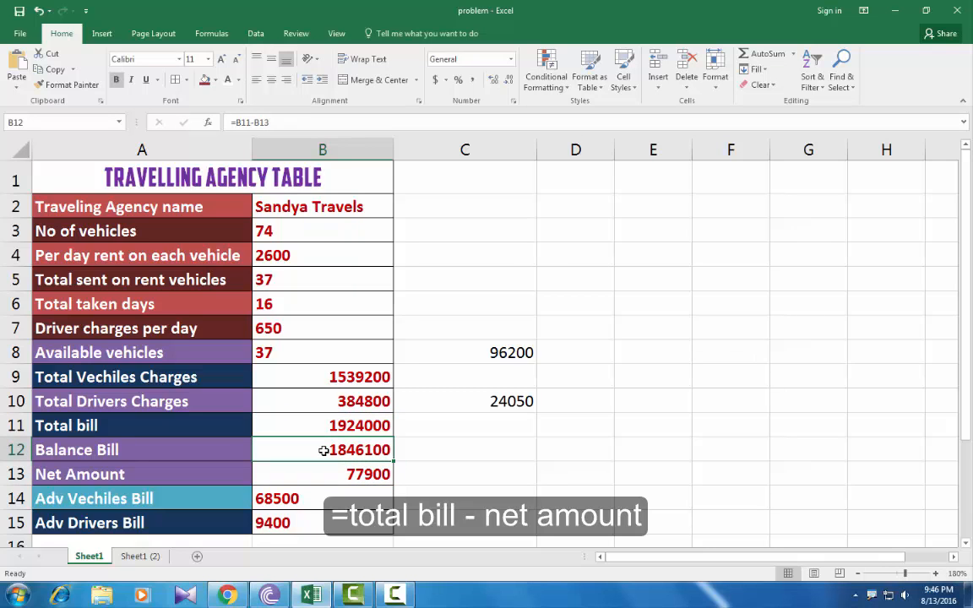